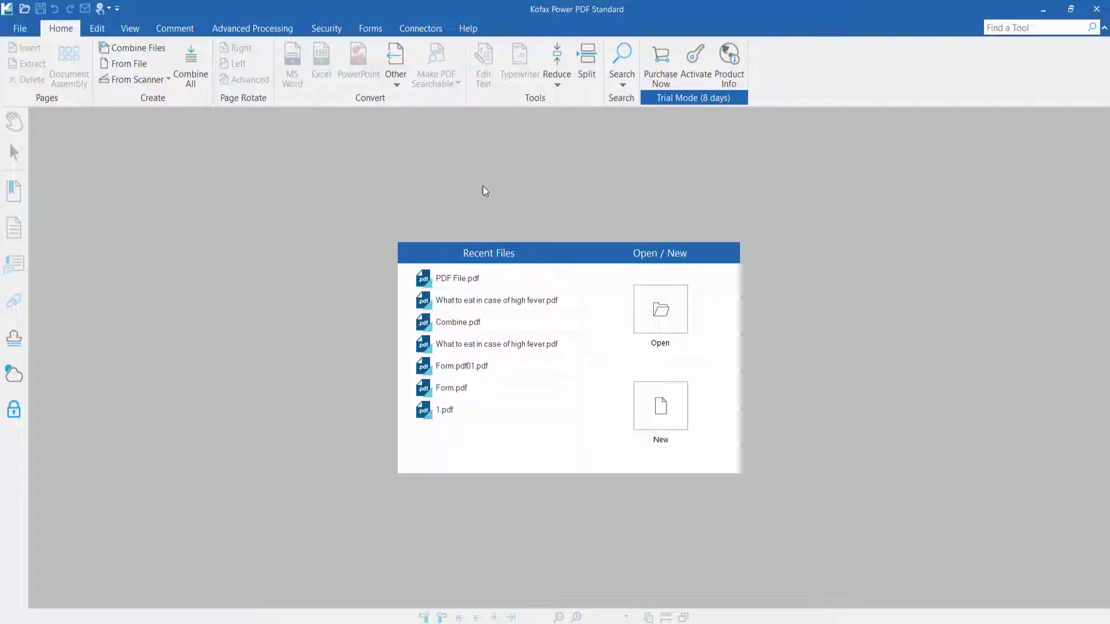
- Open 'What to eat in case of high fever.pdf' from the Desktop
left_click(22, 31)
left_click(25, 105)
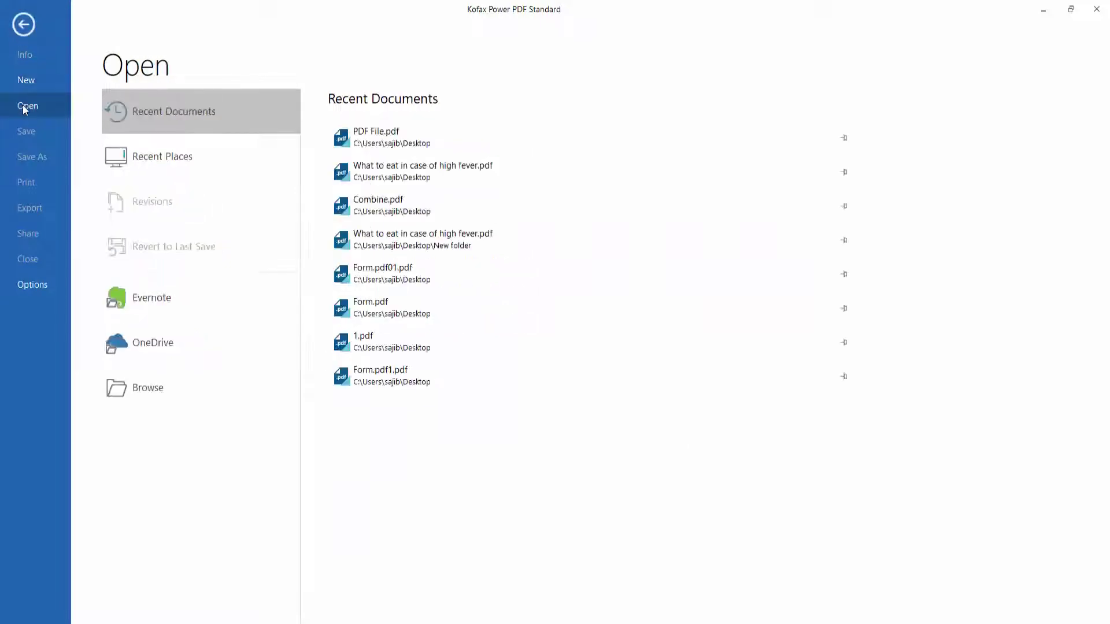
left_click(148, 388)
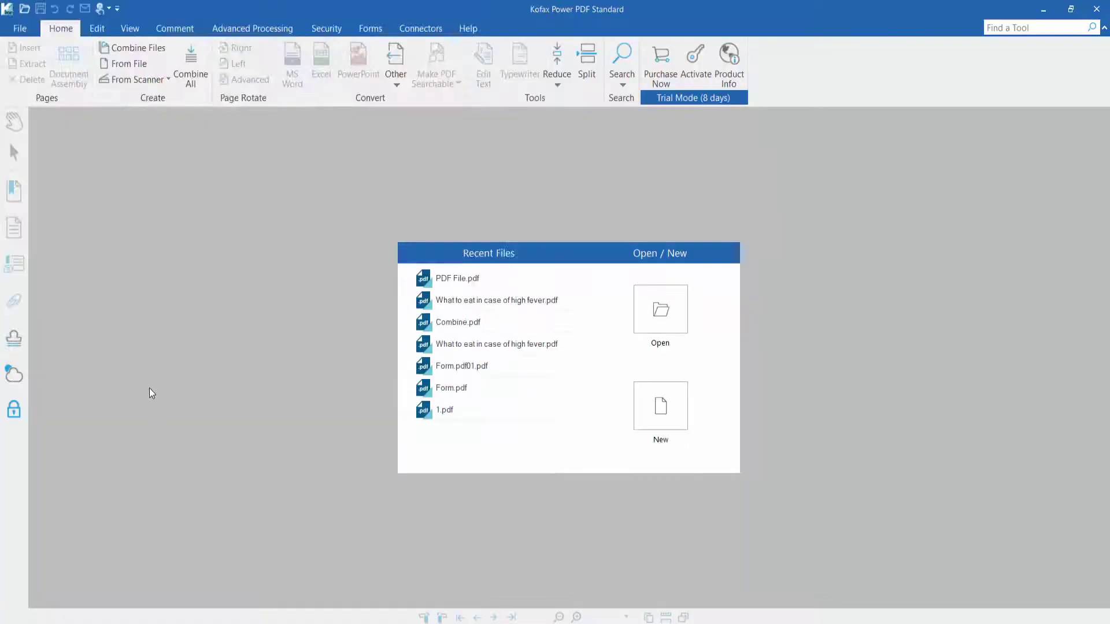
left_click(61, 131)
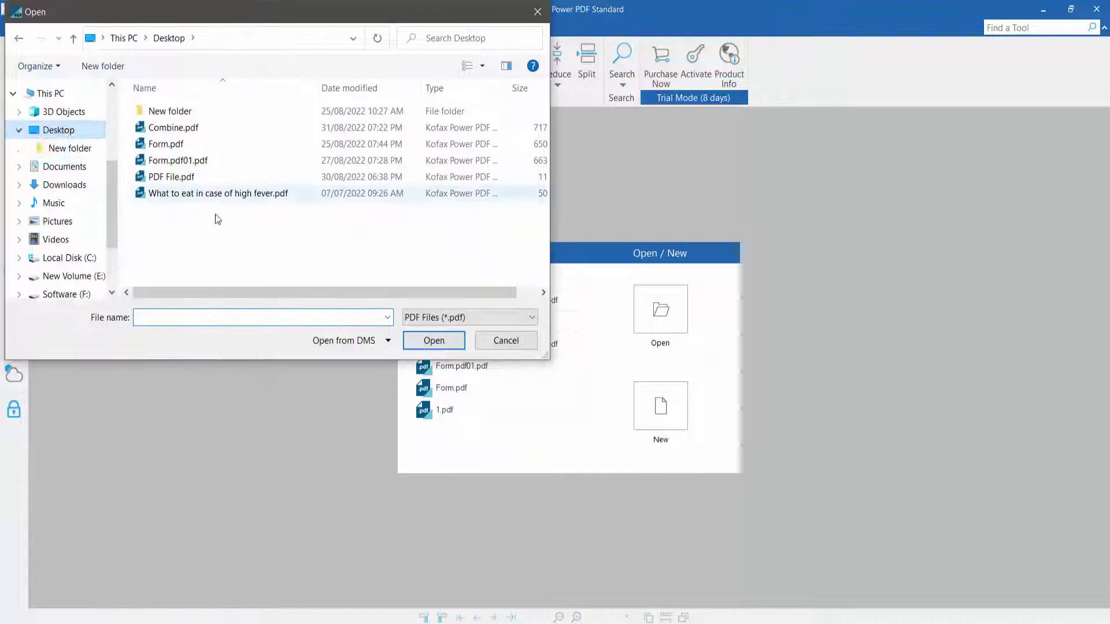
left_click(173, 193)
left_click(432, 341)
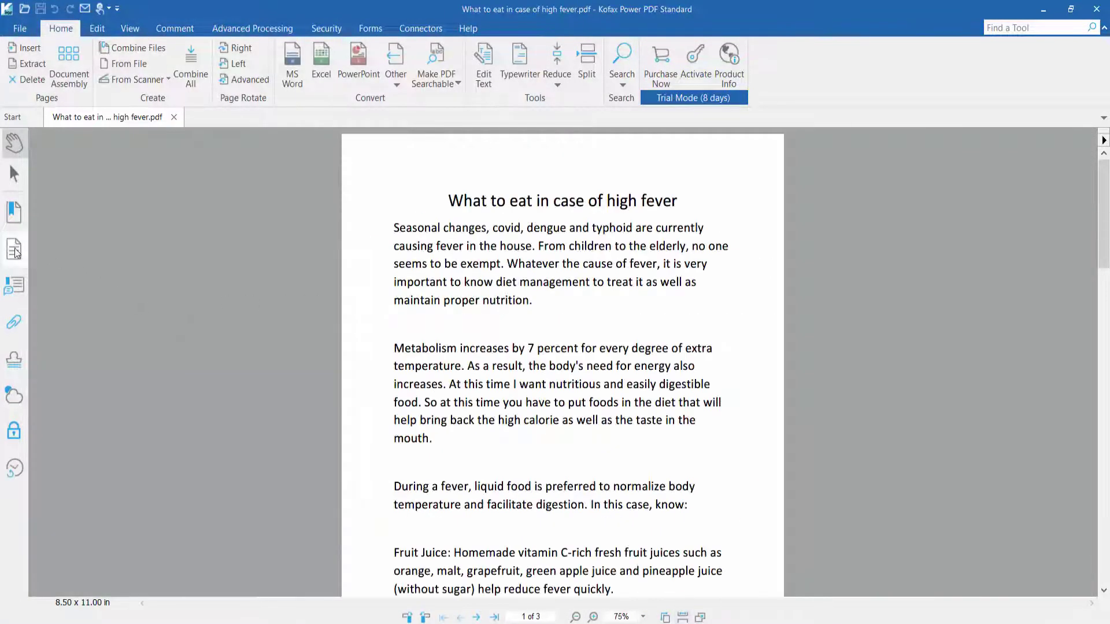
- Show the Pages thumbnail panel and expand the Other conversion formats list
left_click(14, 248)
scroll(416, 269, "down", 3)
scroll(515, 271, "up", 2)
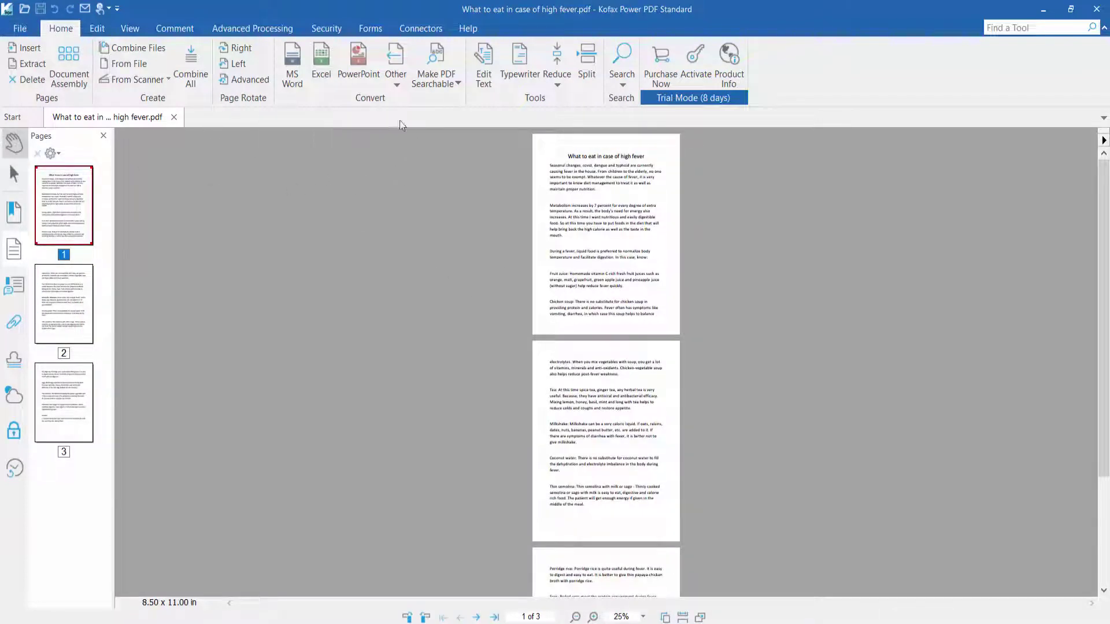
left_click(396, 87)
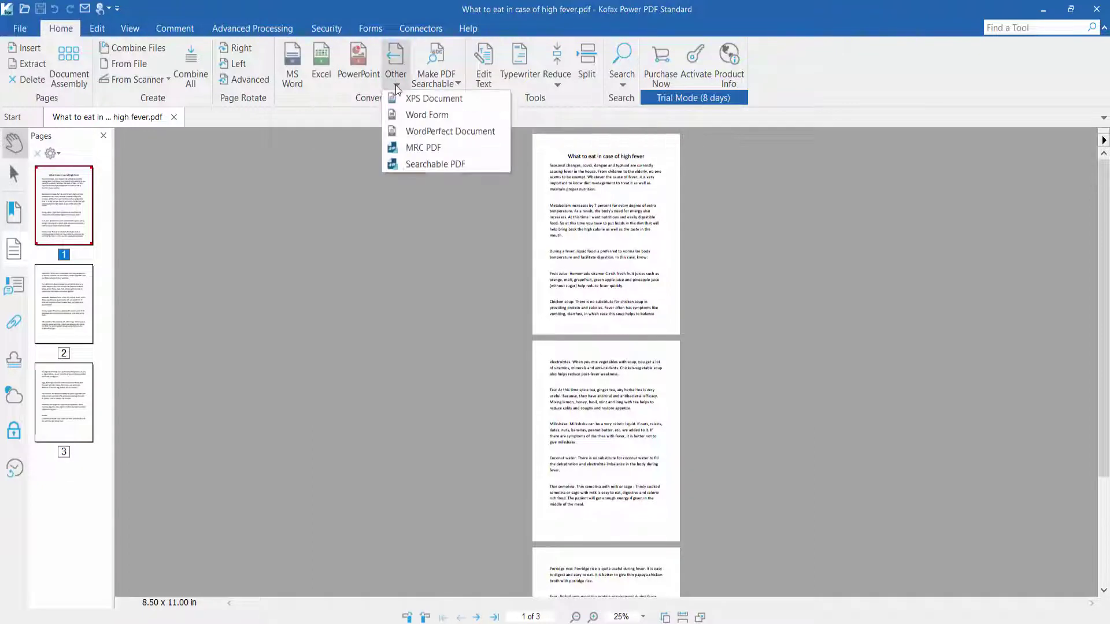
- Convert to Word Form with Whole document selected as the page range
left_click(434, 117)
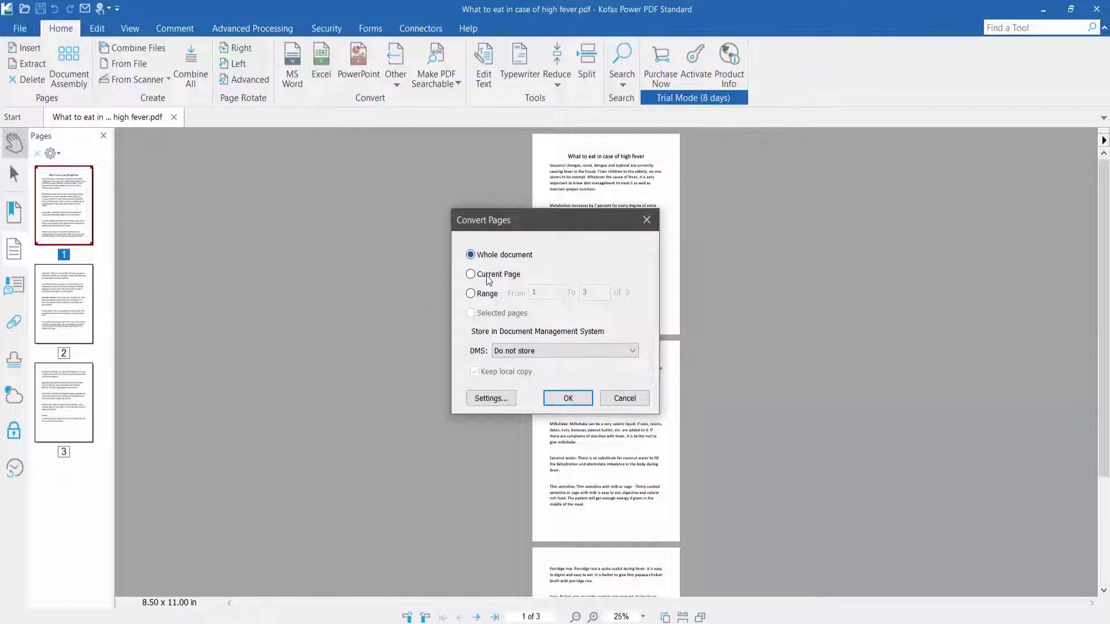
left_click(471, 293)
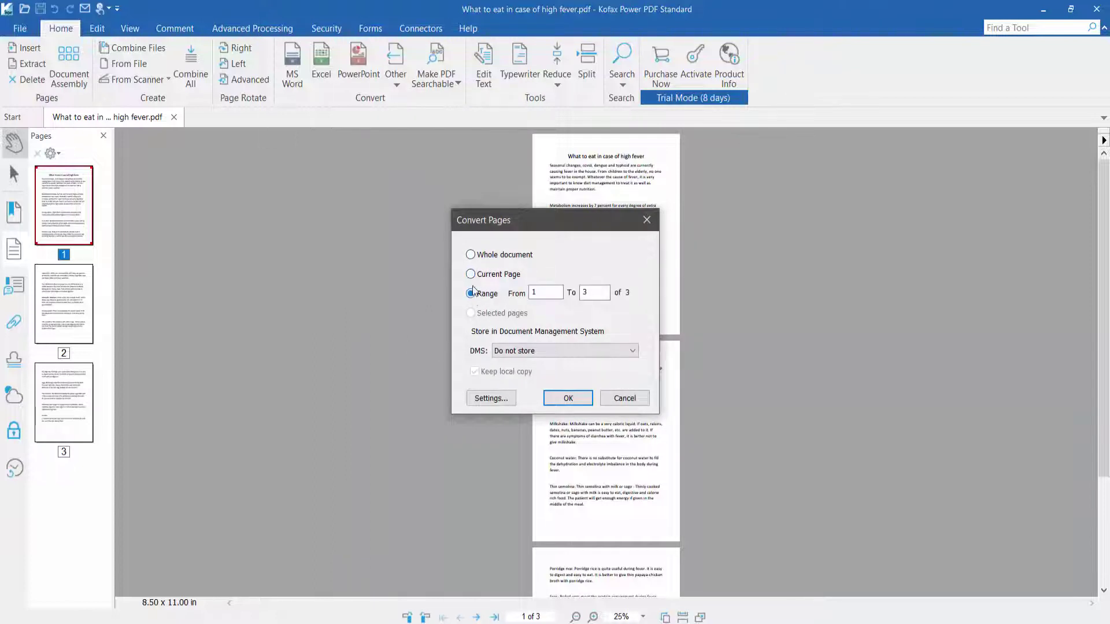
left_click(471, 255)
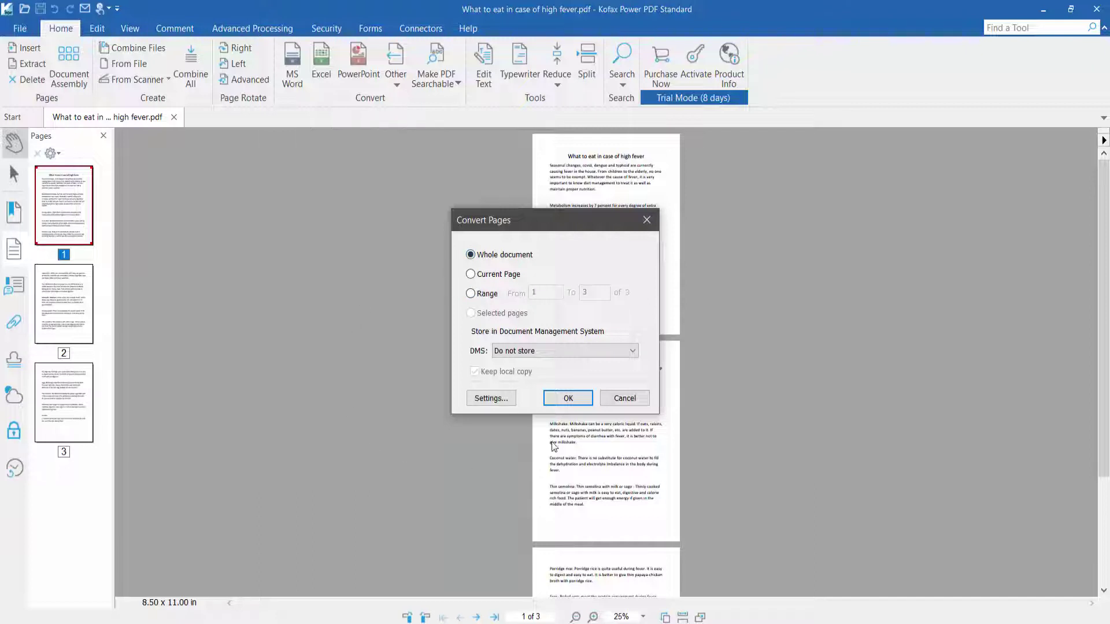
left_click(568, 400)
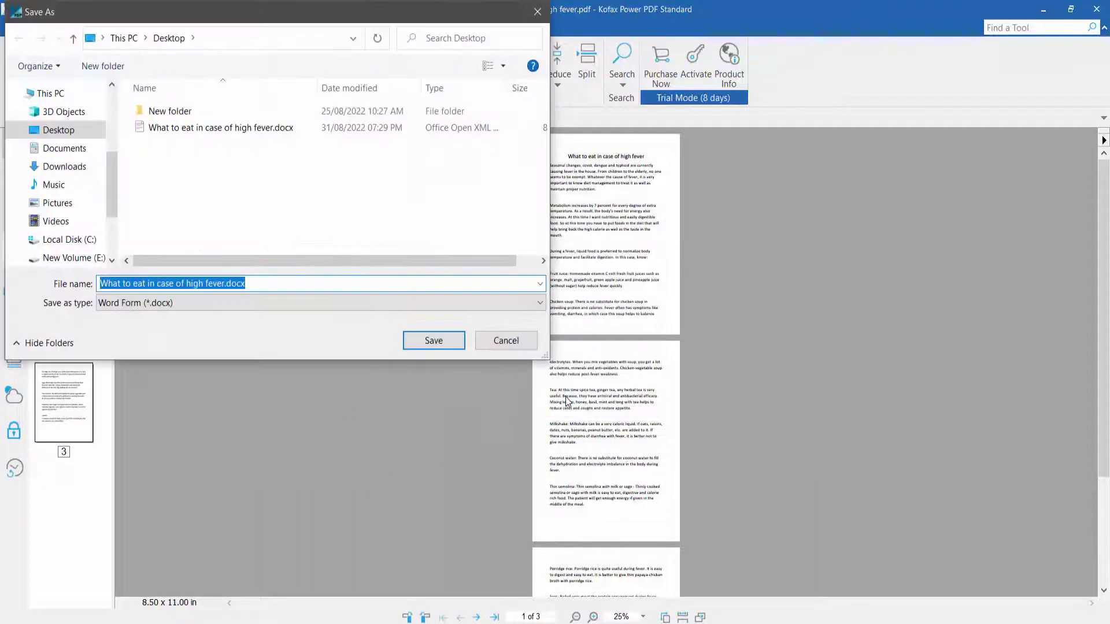
- Decline overwriting the existing .docx and save it with ' 02' appended to the name
mouse_move(61, 174)
left_click(432, 342)
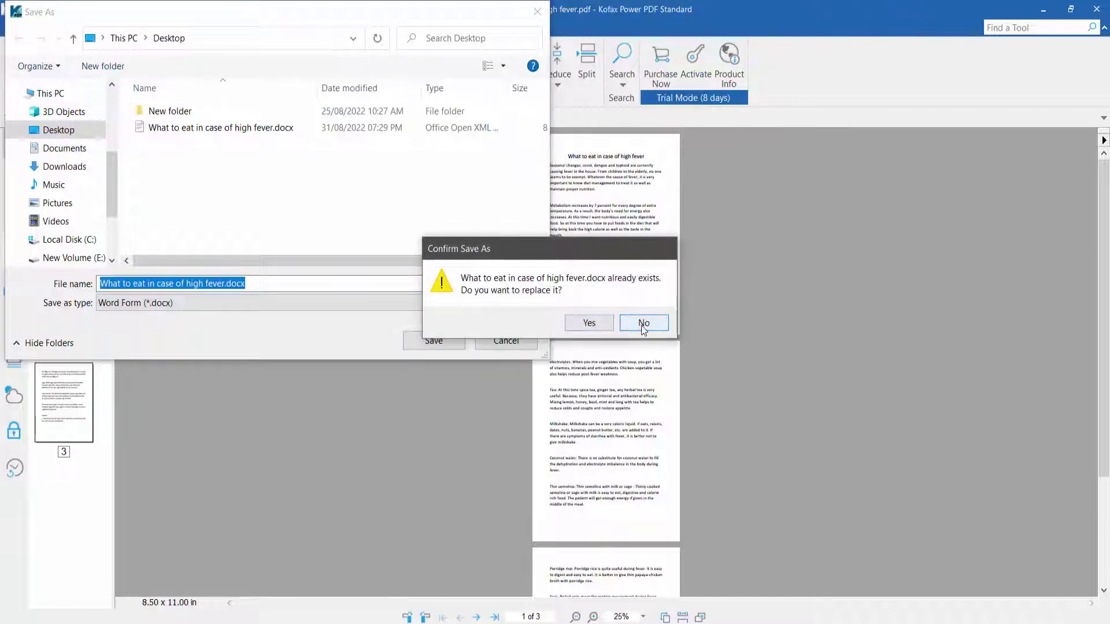
left_click(644, 326)
left_click(264, 284)
type("02")
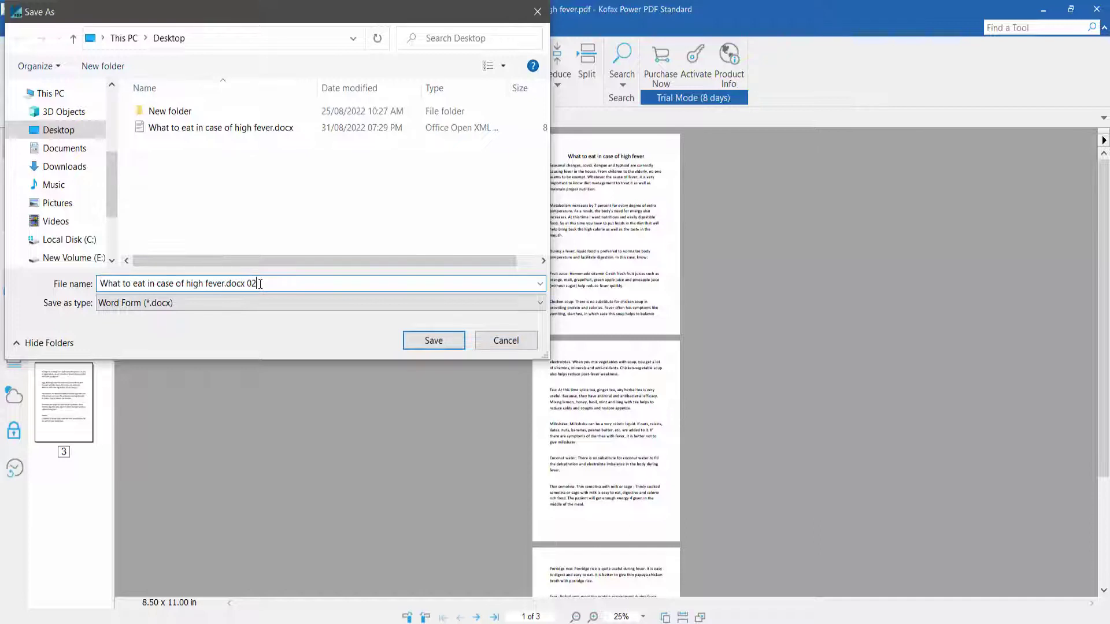
left_click(430, 341)
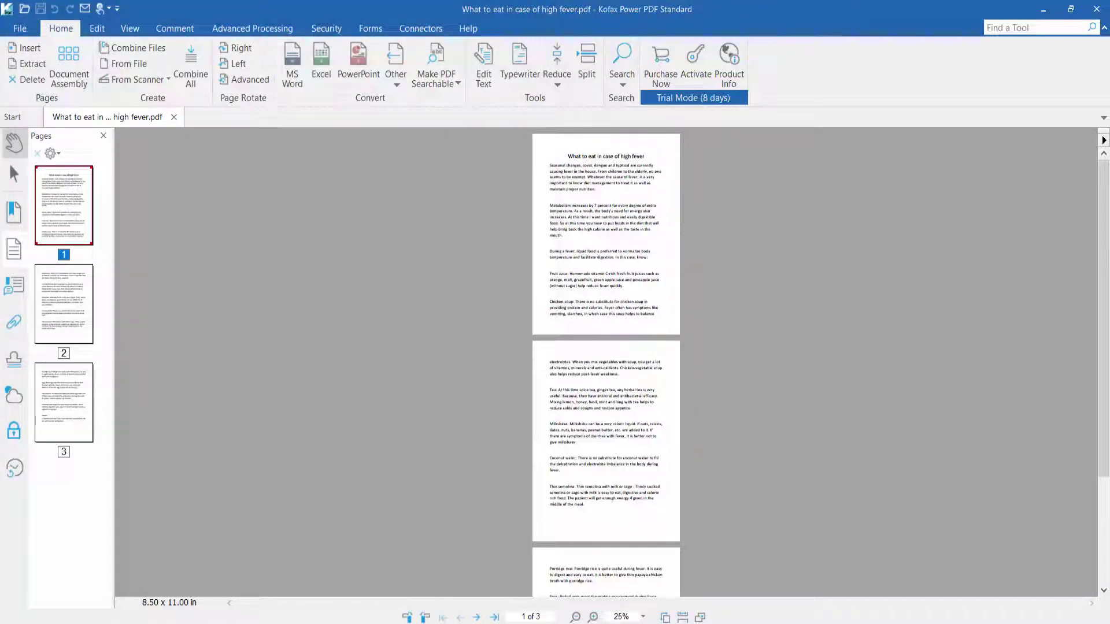
- Dismiss the activation notice and maximize WordPad showing the fever diet text
left_click(641, 459)
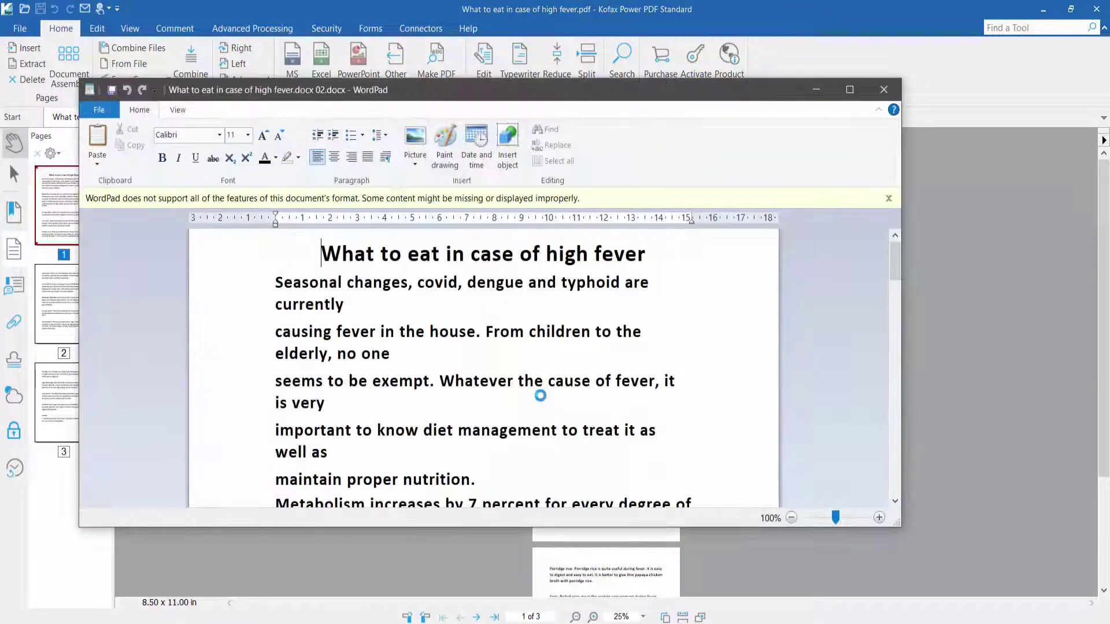
left_click(850, 89)
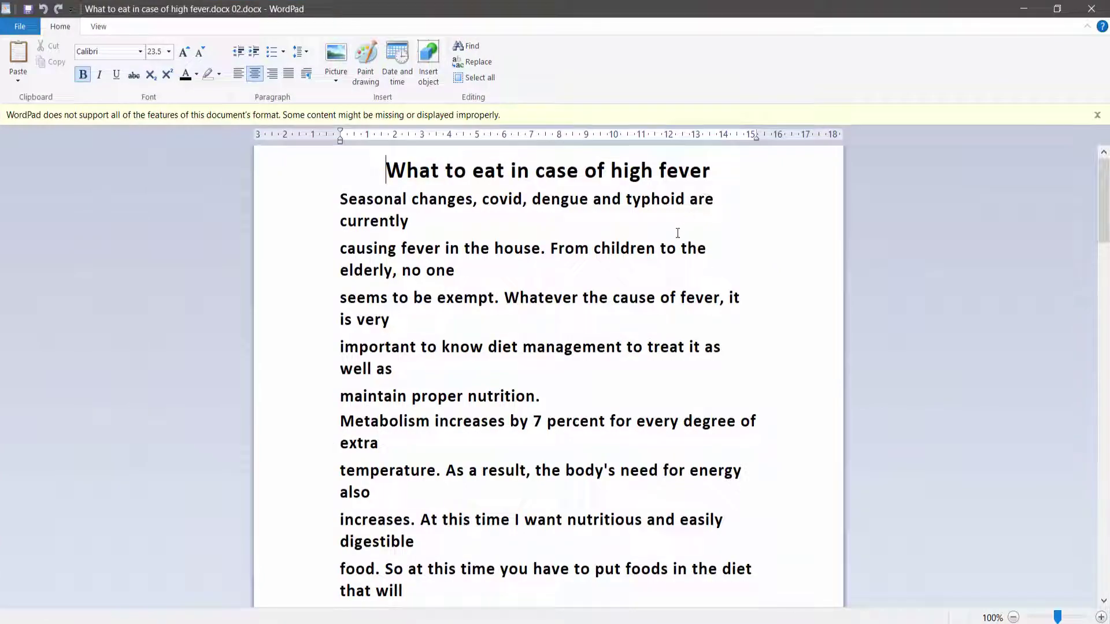
scroll(675, 231, "down", 1)
scroll(647, 287, "down", 2)
scroll(647, 313, "down", 5)
scroll(646, 313, "down", 4)
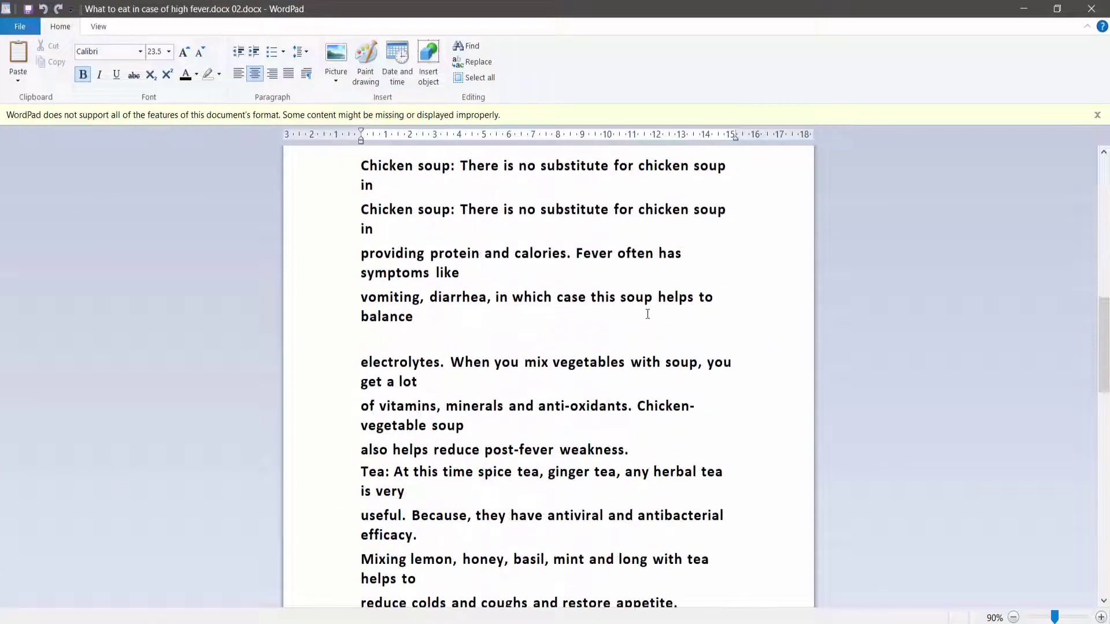
scroll(647, 314, "up", 7)
scroll(647, 313, "up", 3)
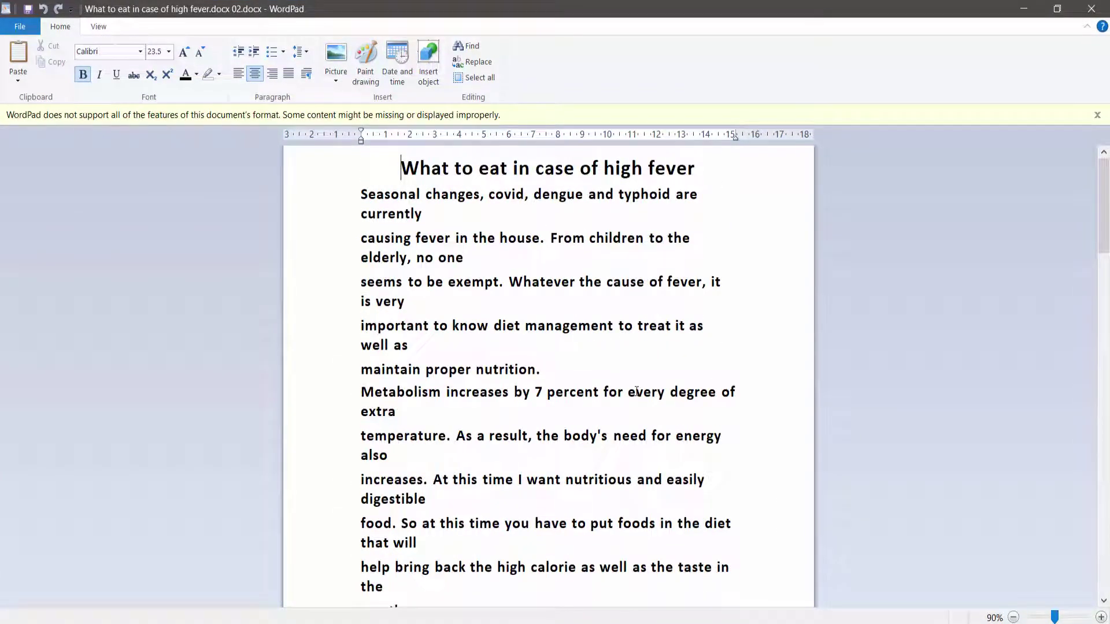